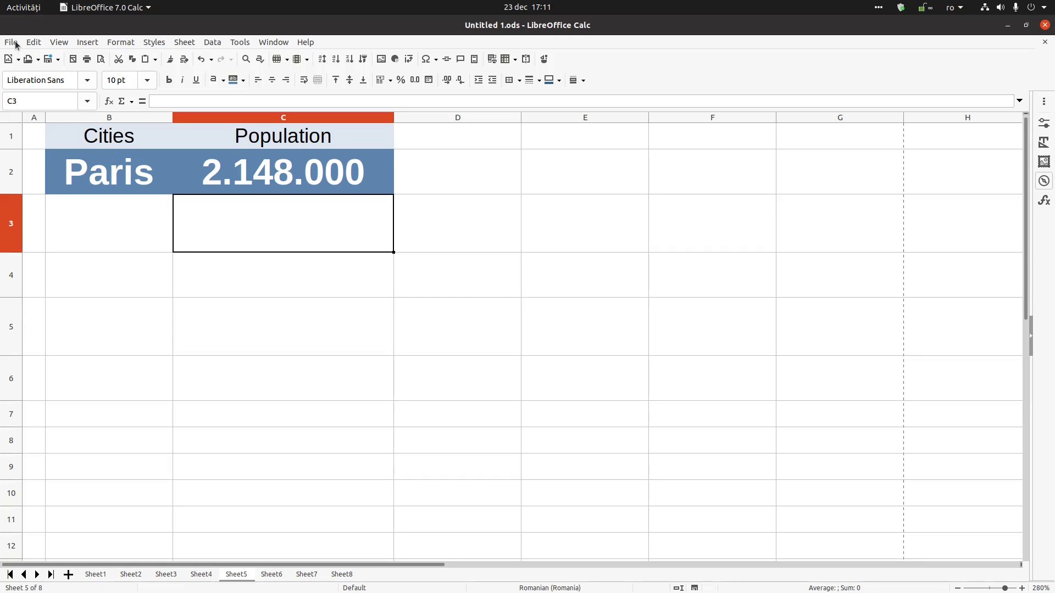
View the LibreOffice version information from the Help menu, then close it
click(315, 44)
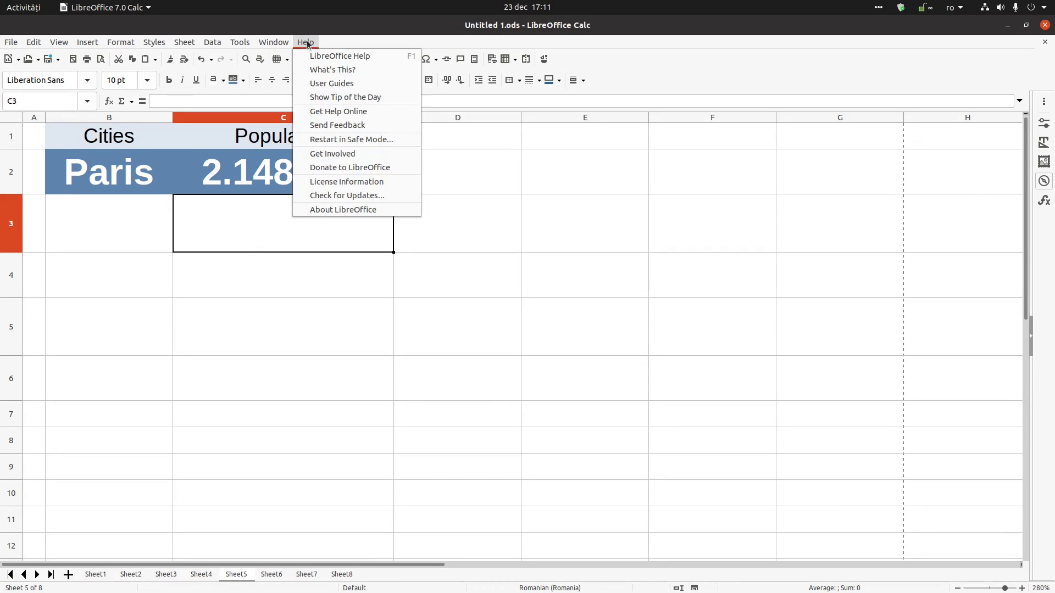
click(355, 209)
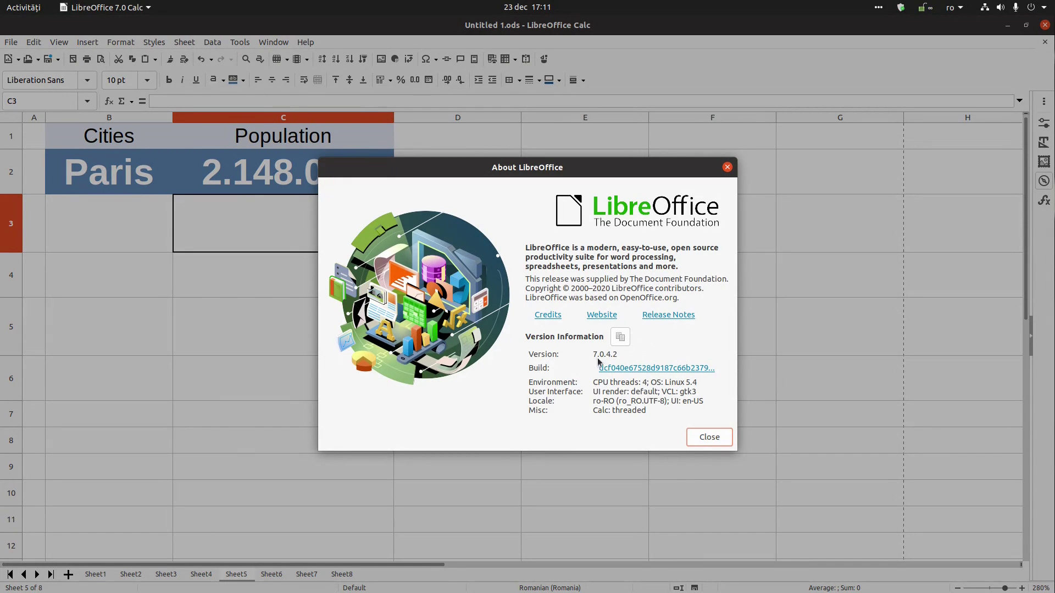
click(709, 438)
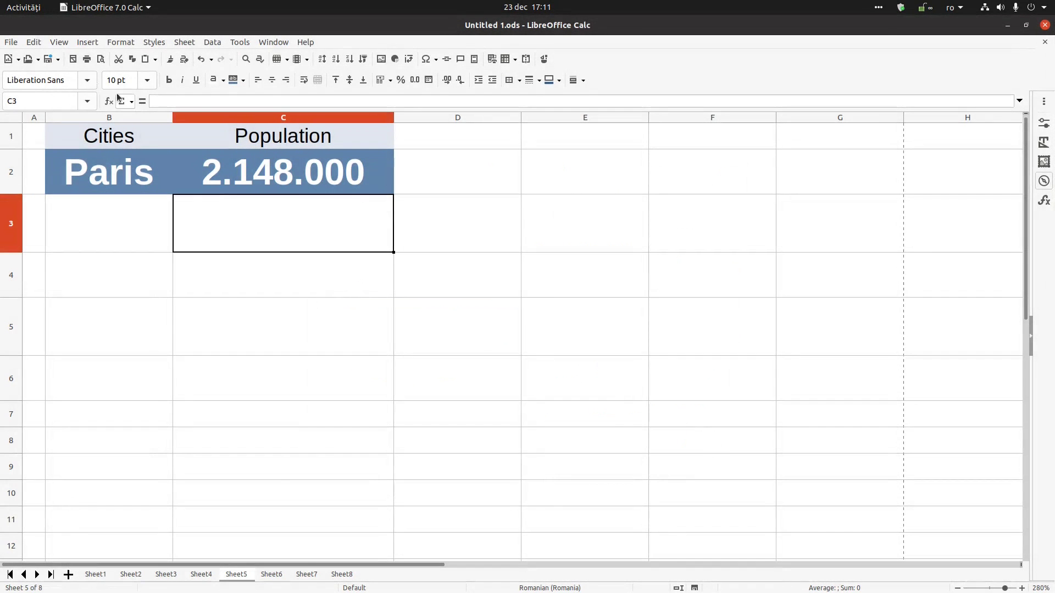
Open the document Properties and browse the Description, Custom Properties, Security, Font and Statistics pages, ending on General
click(11, 42)
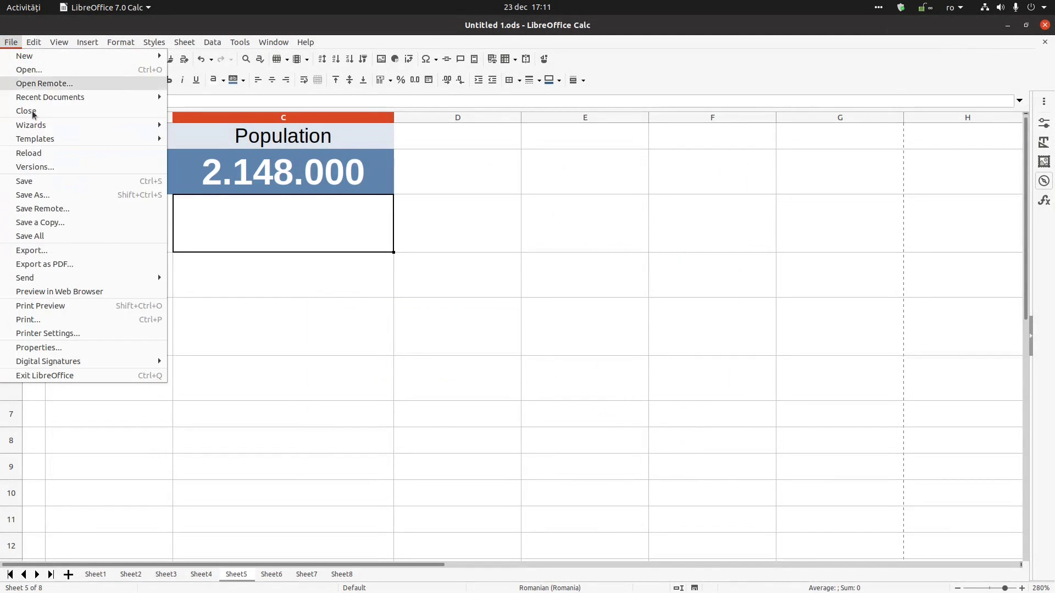
click(56, 349)
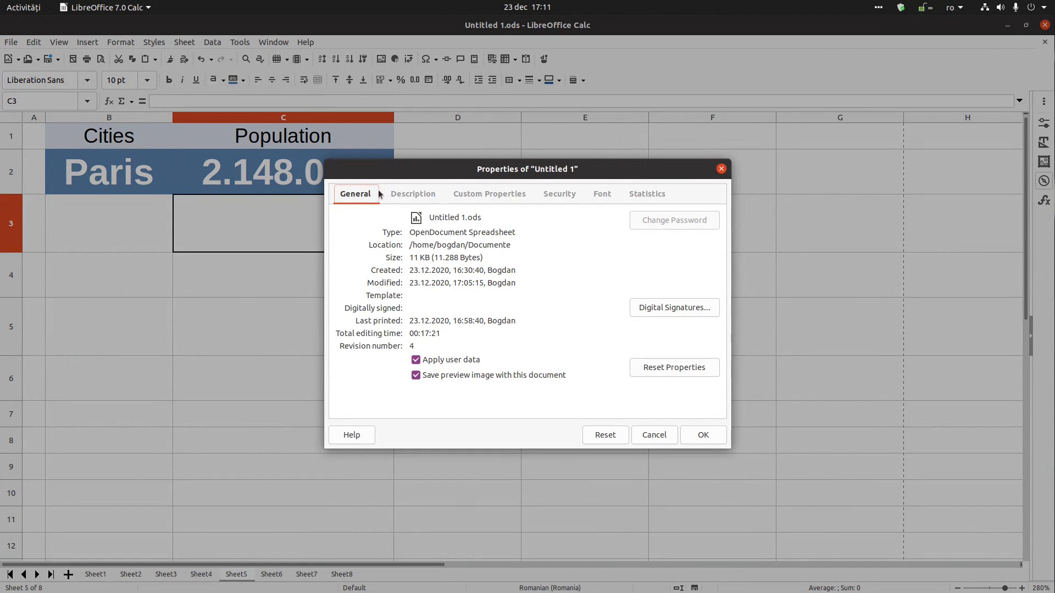
click(412, 194)
click(489, 194)
click(558, 194)
click(602, 194)
click(643, 194)
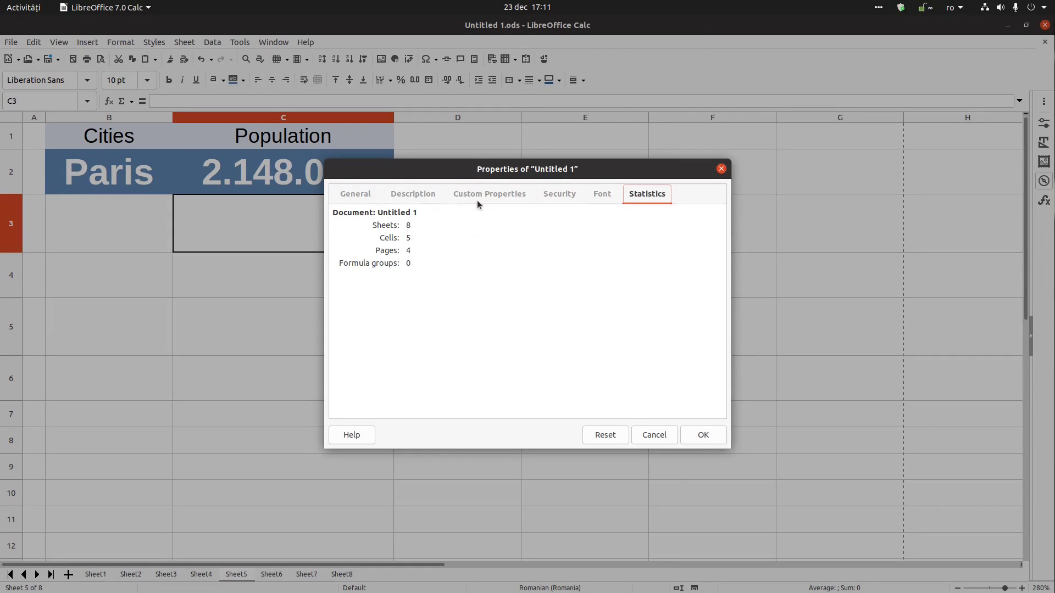
click(352, 196)
key(Right)
key(Left)
key(Right)
click(366, 197)
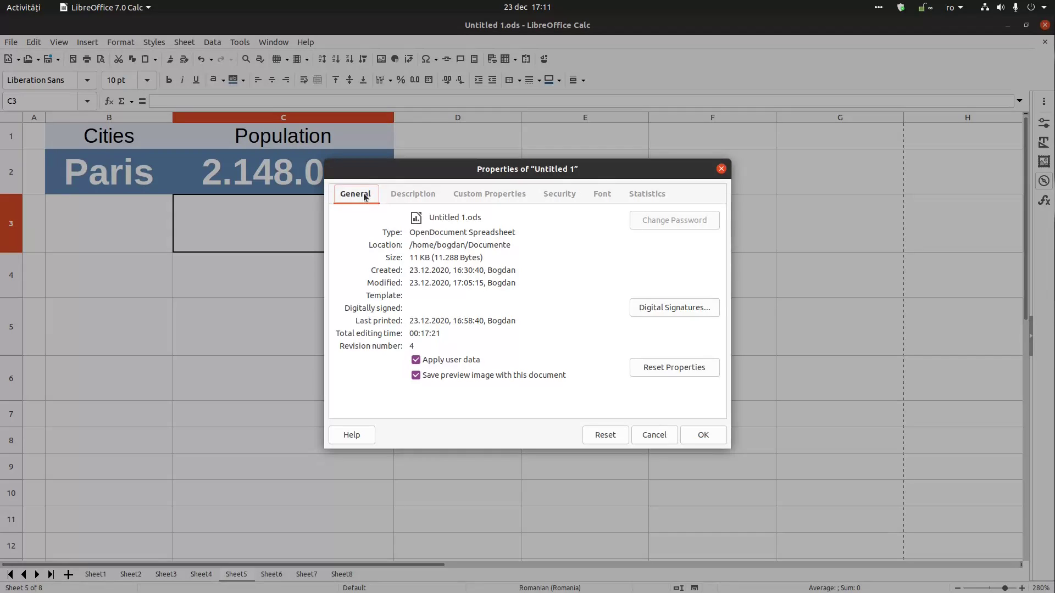
Highlight the file name, its .ods extension, the folder path and author, then choose Digital Signatures
drag(429, 218, 463, 218)
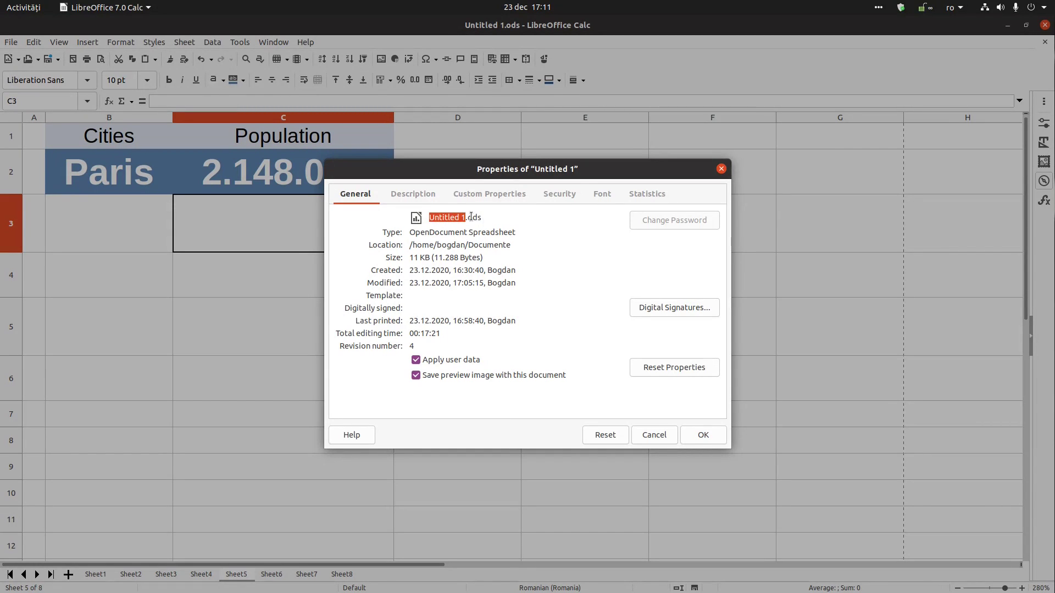
click(470, 218)
drag(467, 218, 490, 220)
drag(412, 245, 536, 248)
click(537, 247)
drag(487, 270, 510, 274)
click(653, 309)
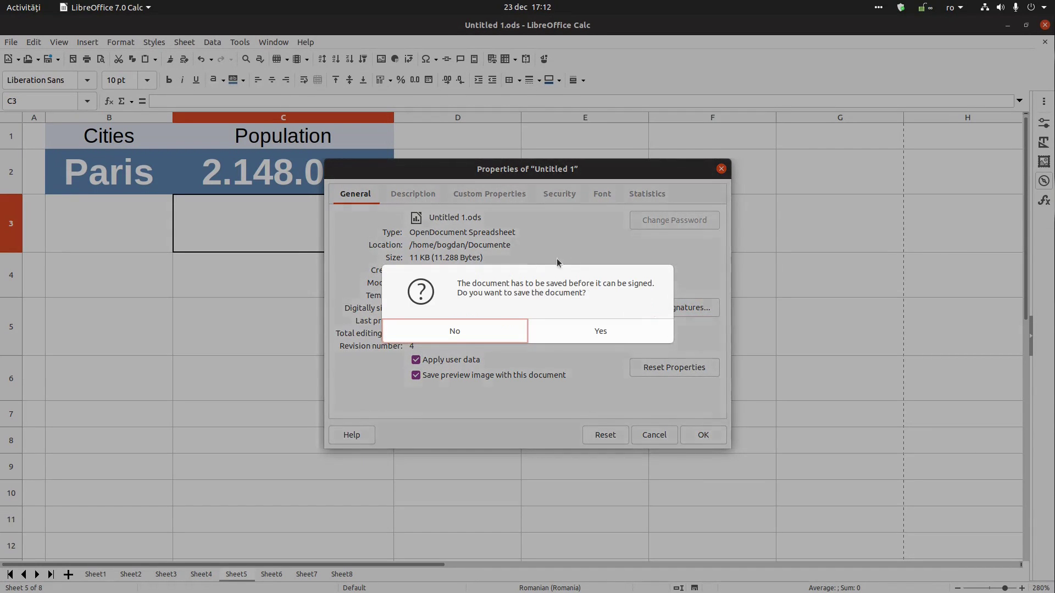
Answer No to saving the document before signing it
click(523, 331)
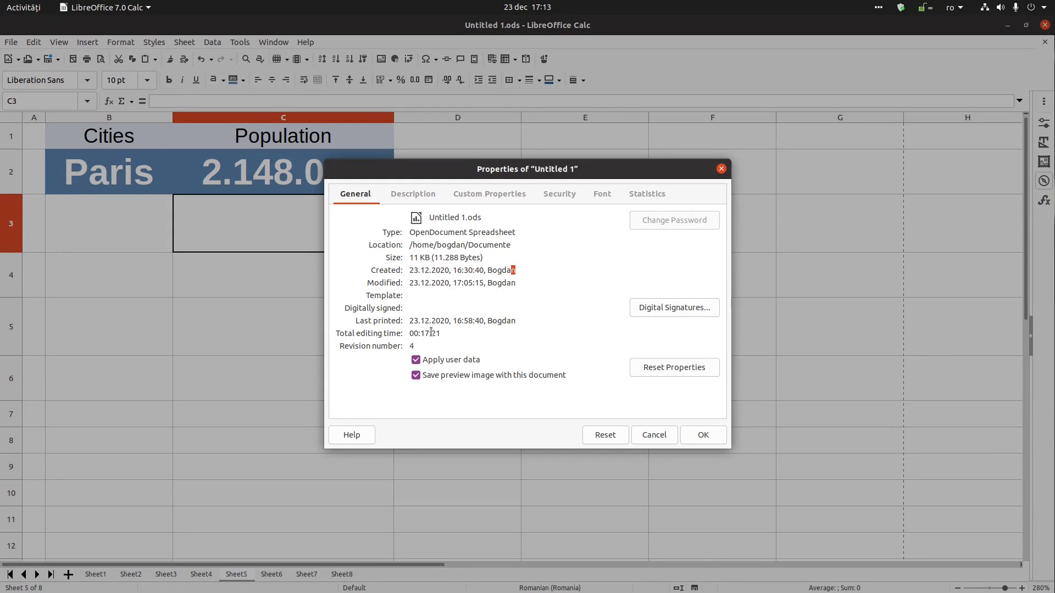
Close the Properties dialog, then reopen the document properties to check them and confirm with OK
click(703, 441)
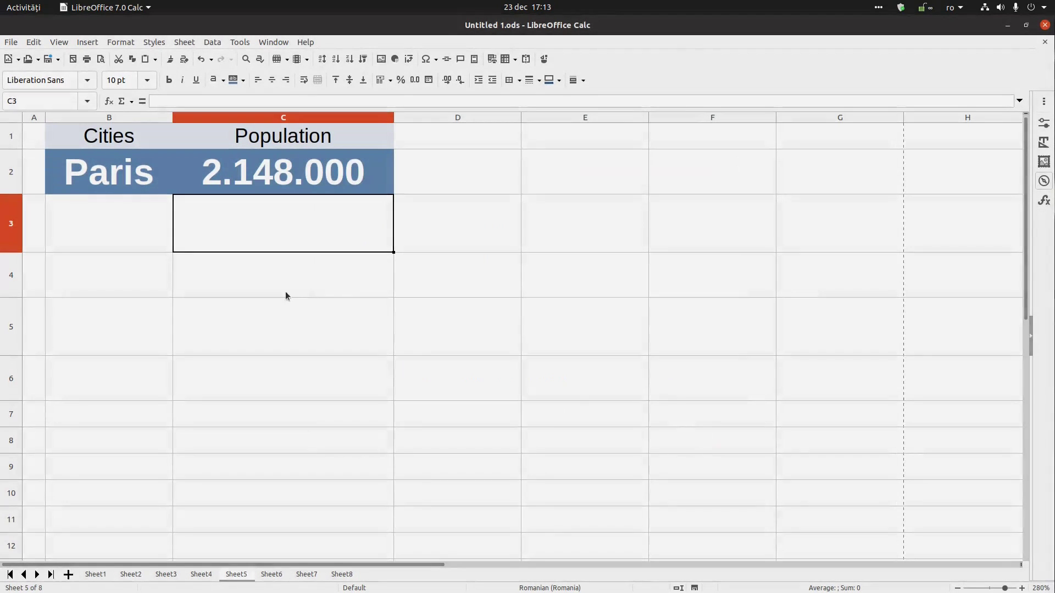
click(11, 42)
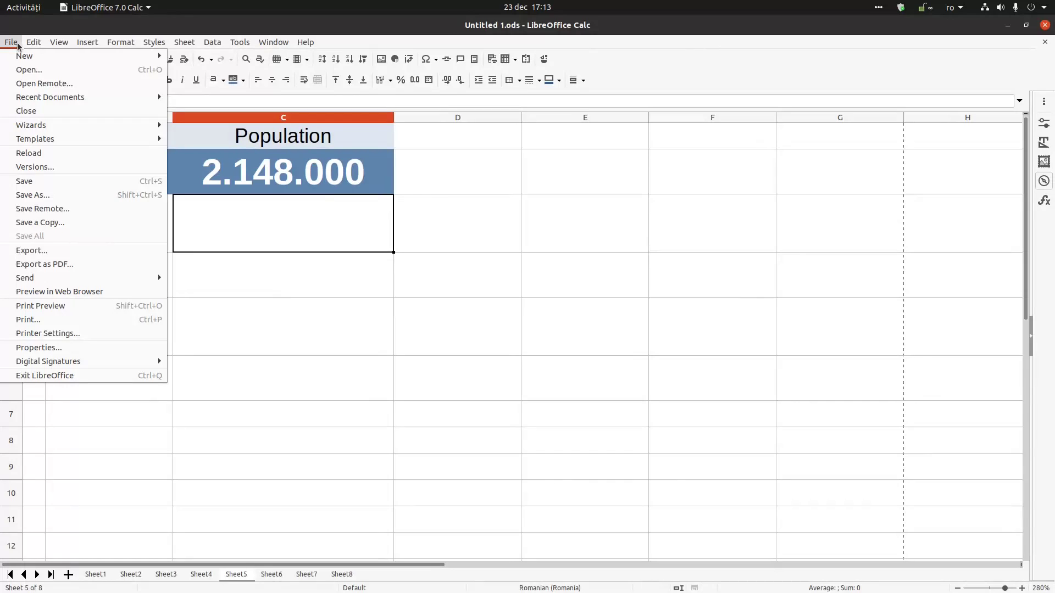
click(82, 352)
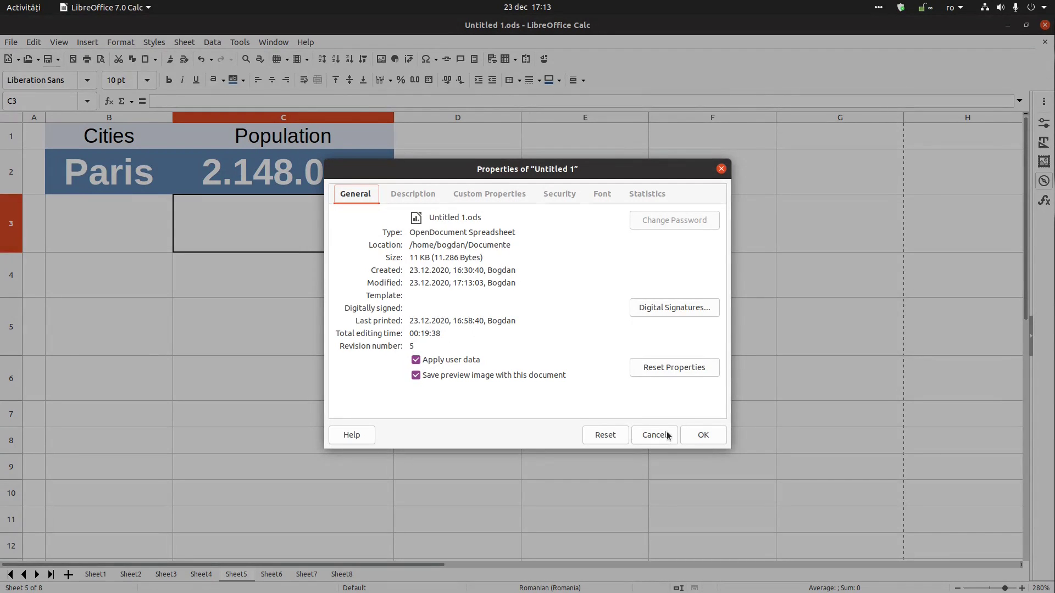
click(691, 434)
Enter the stray text 'gf' into cell E6
click(550, 362)
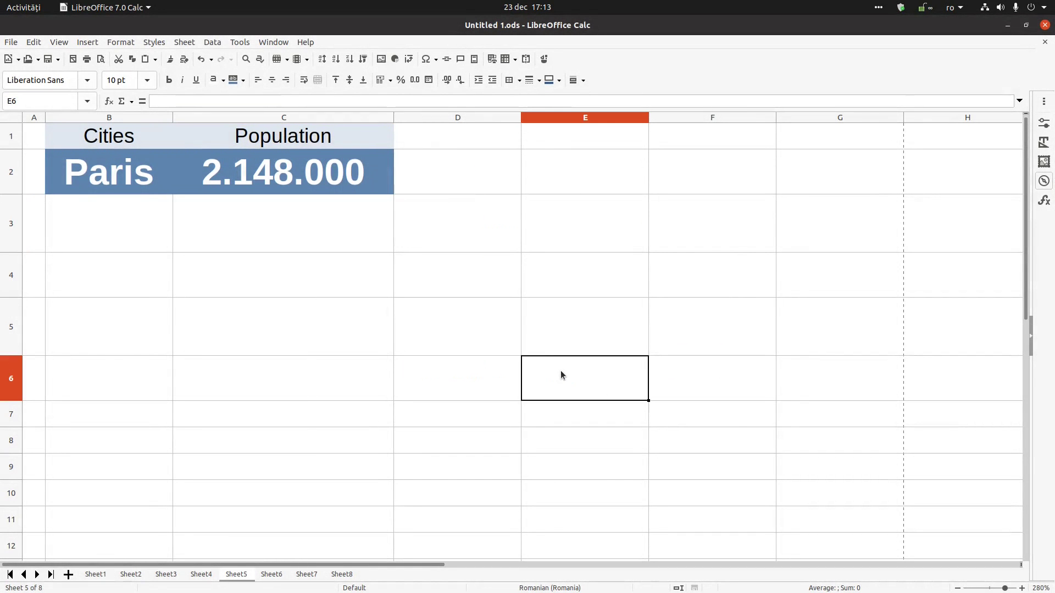
text(gf)
click(556, 355)
Clear E6, then reset the document properties and turn off Apply user data
click(558, 377)
key(Delete)
click(14, 44)
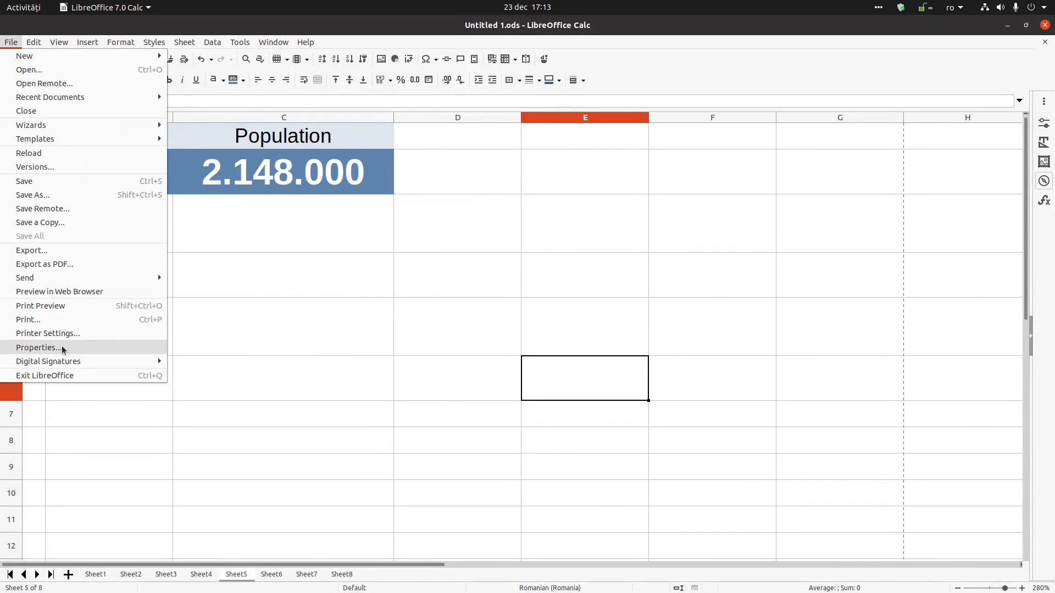
click(33, 348)
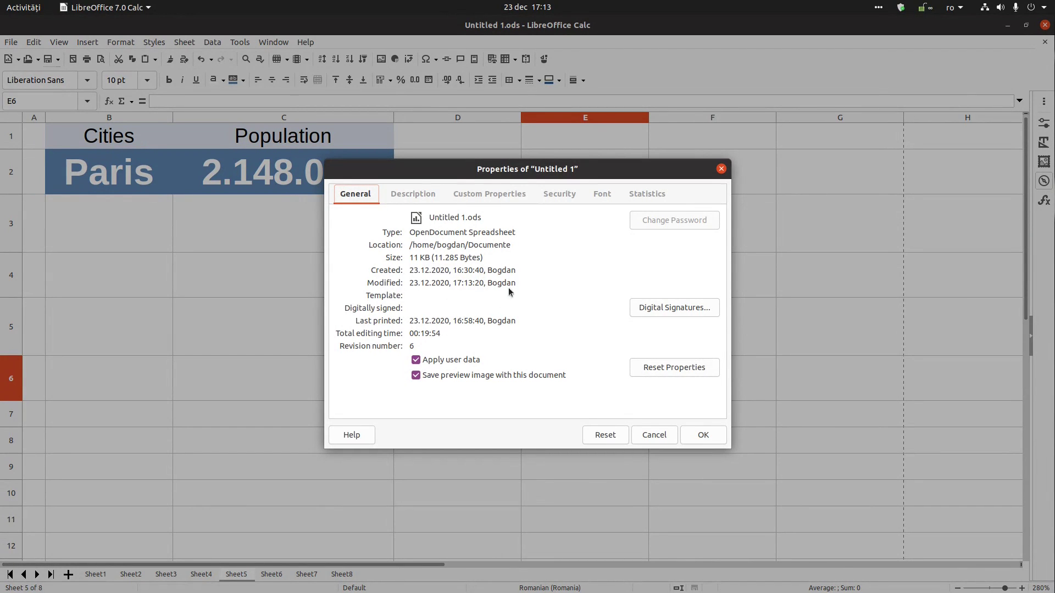
click(673, 370)
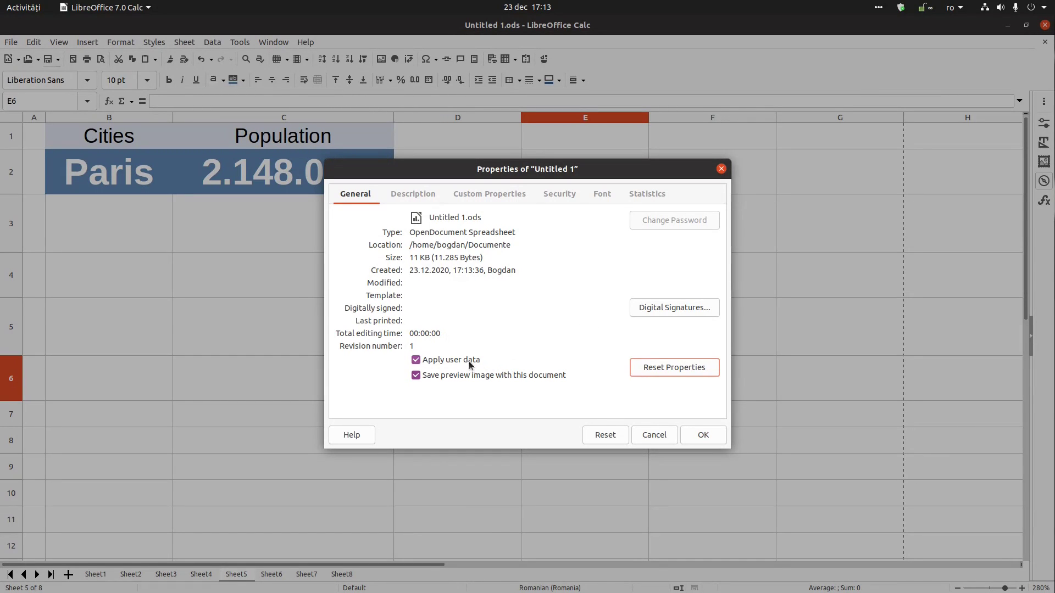
click(417, 360)
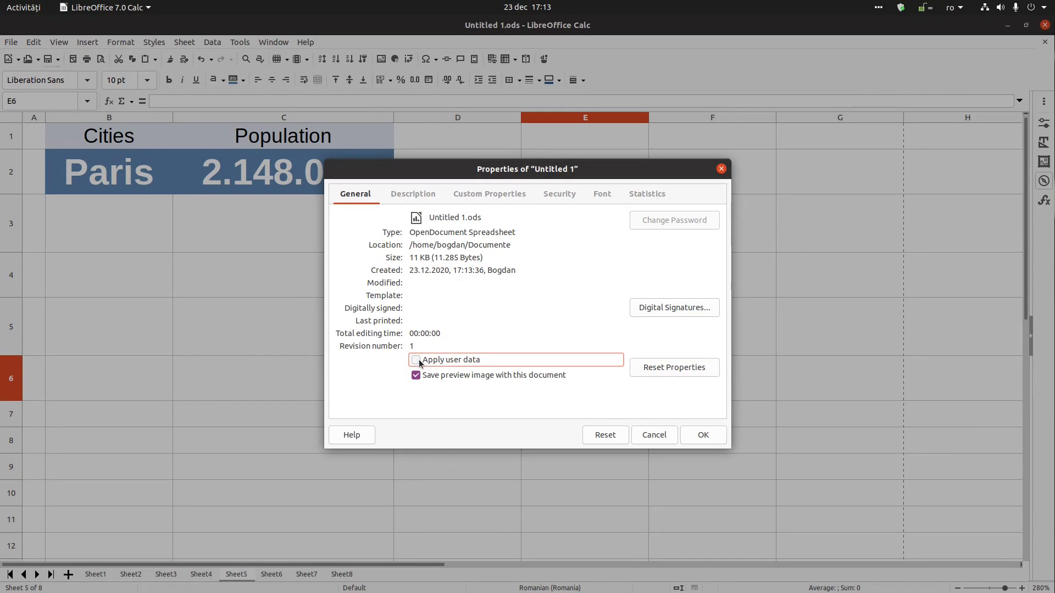
click(704, 435)
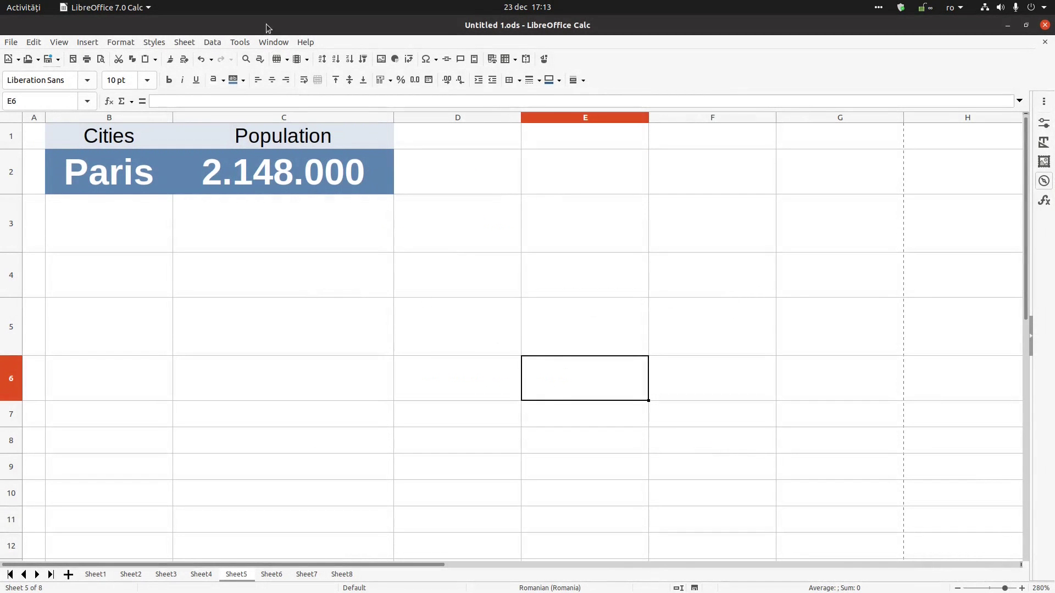
click(240, 42)
In Options > User Data, replace the first and last name, apply, and untick Use data for document properties
click(277, 332)
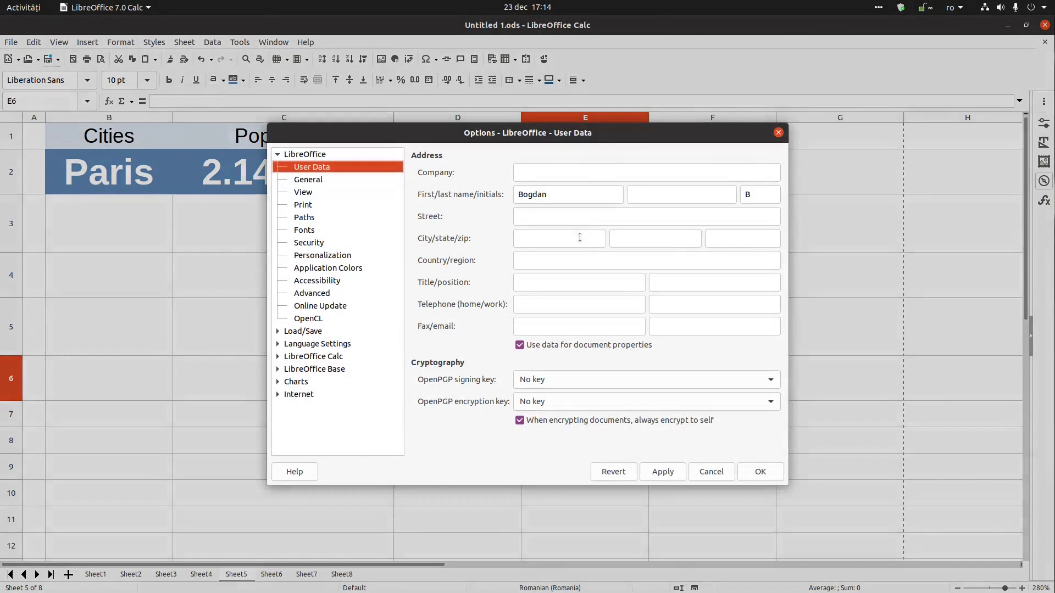
double_click(575, 194)
text(John)
key(Tab)
text(Doe)
key(Tab)
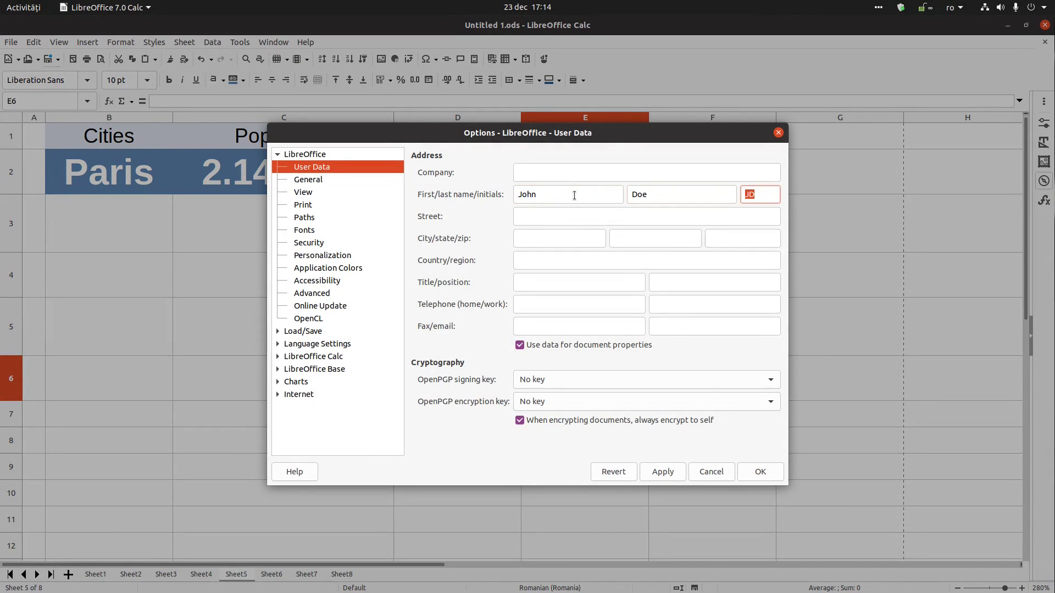
click(674, 472)
click(535, 344)
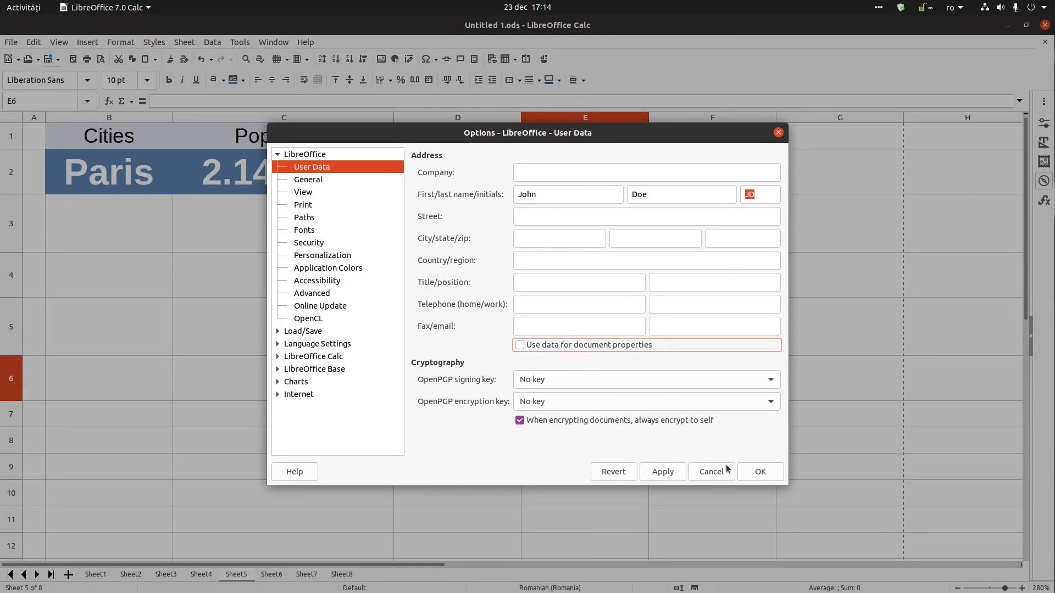
click(772, 476)
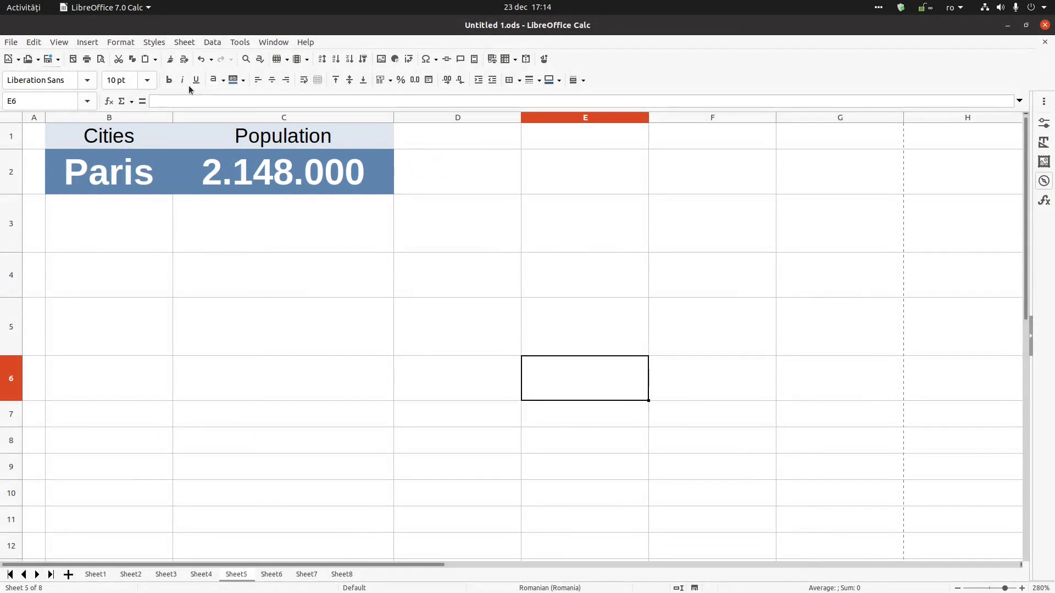
click(10, 43)
click(46, 348)
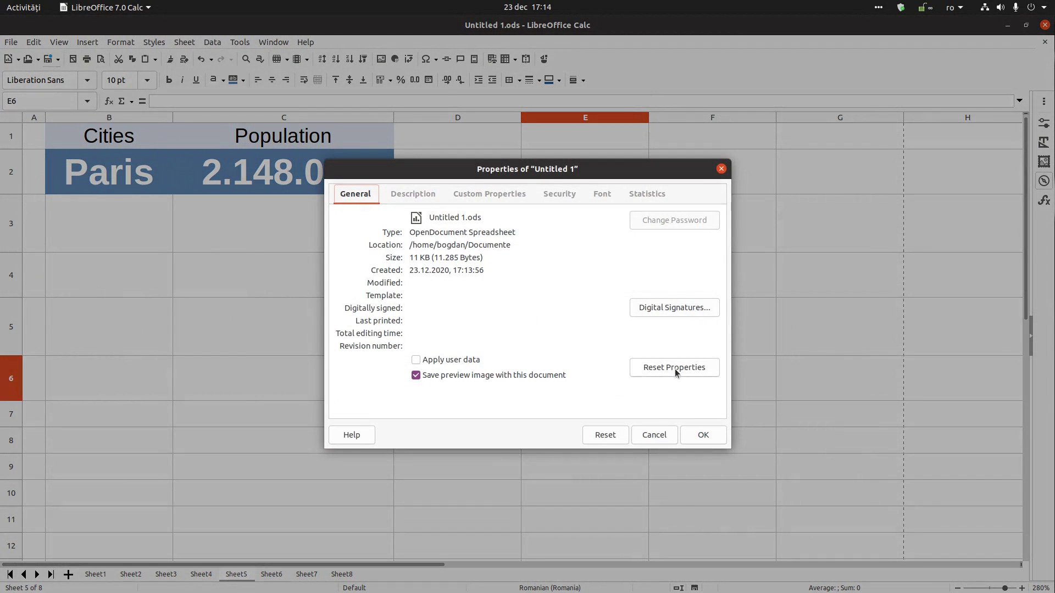
click(674, 368)
click(489, 270)
click(696, 443)
click(315, 278)
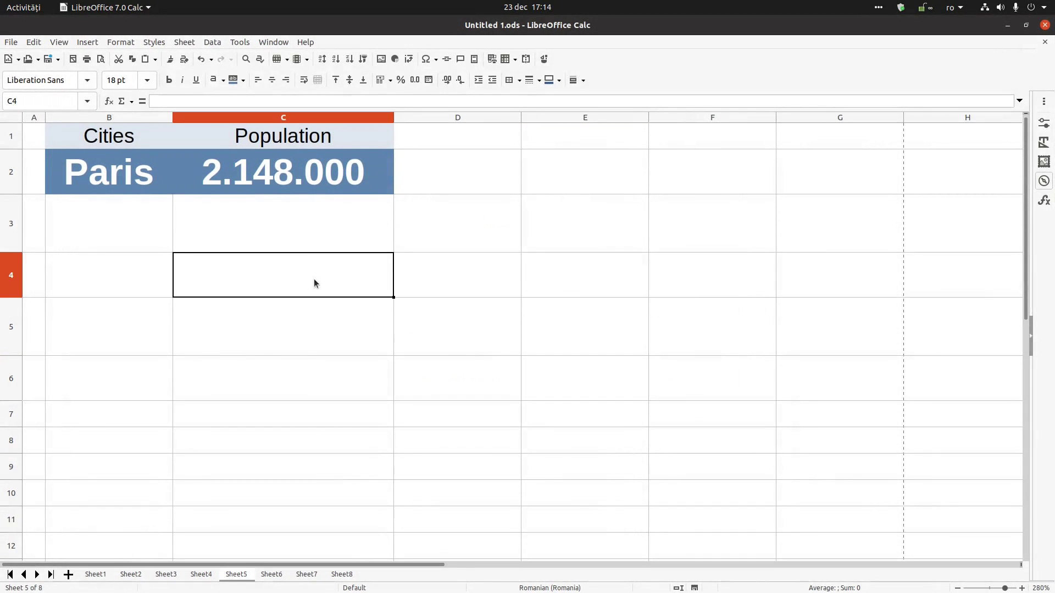
click(11, 42)
click(50, 333)
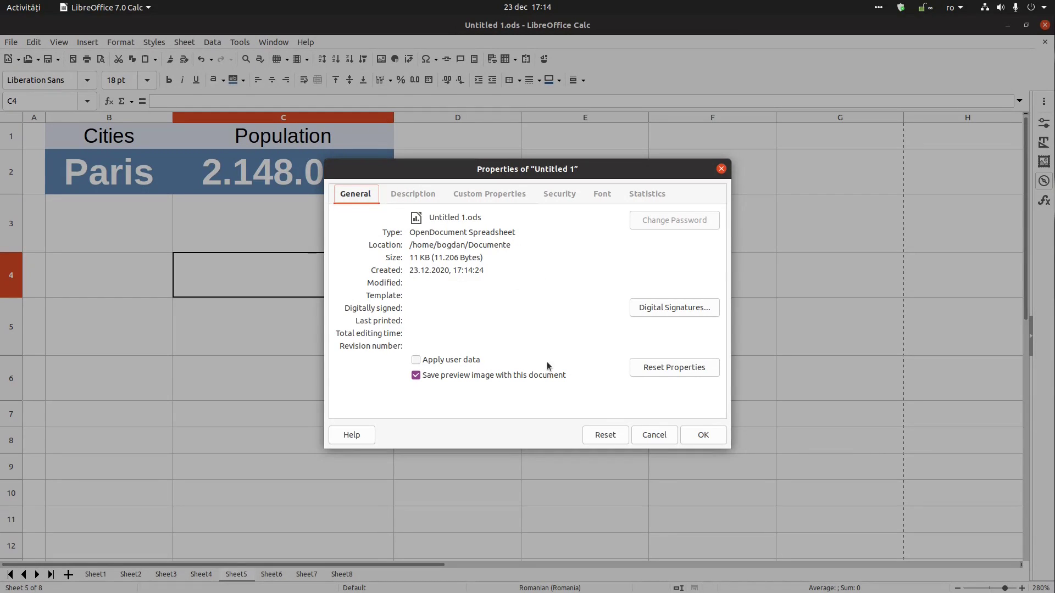
click(714, 440)
Enter 'dsds' in C4, switch on Apply user data in the document properties, then type 'dssd' in C5
text(dsds)
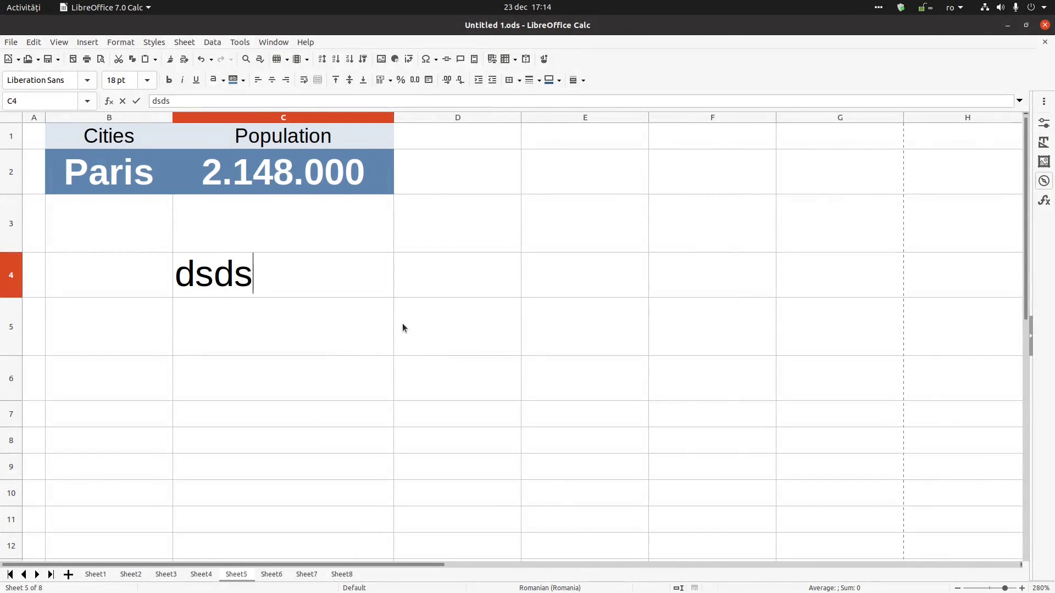
click(281, 311)
click(11, 42)
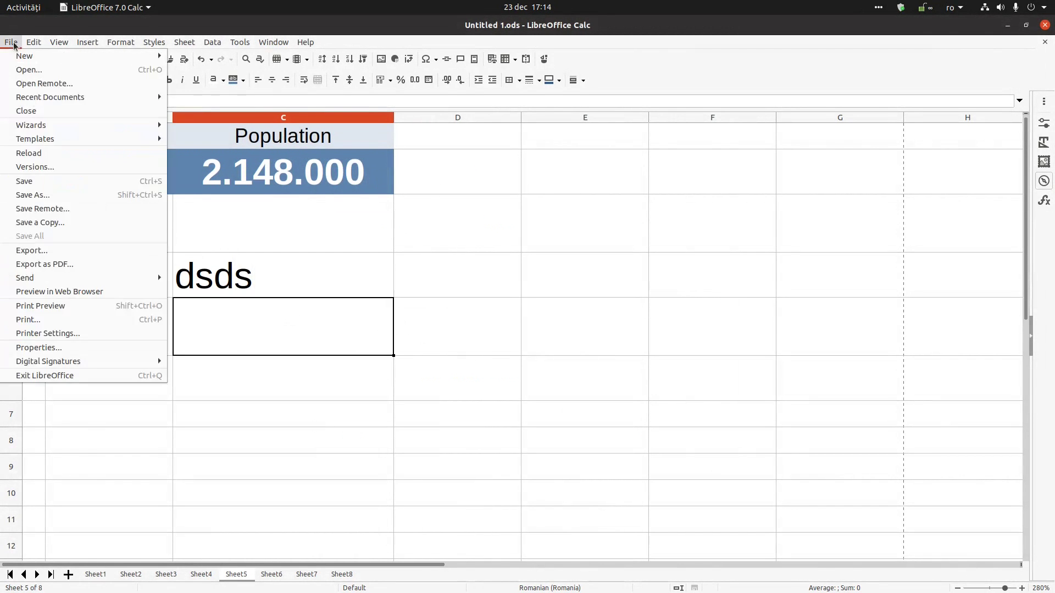
click(120, 347)
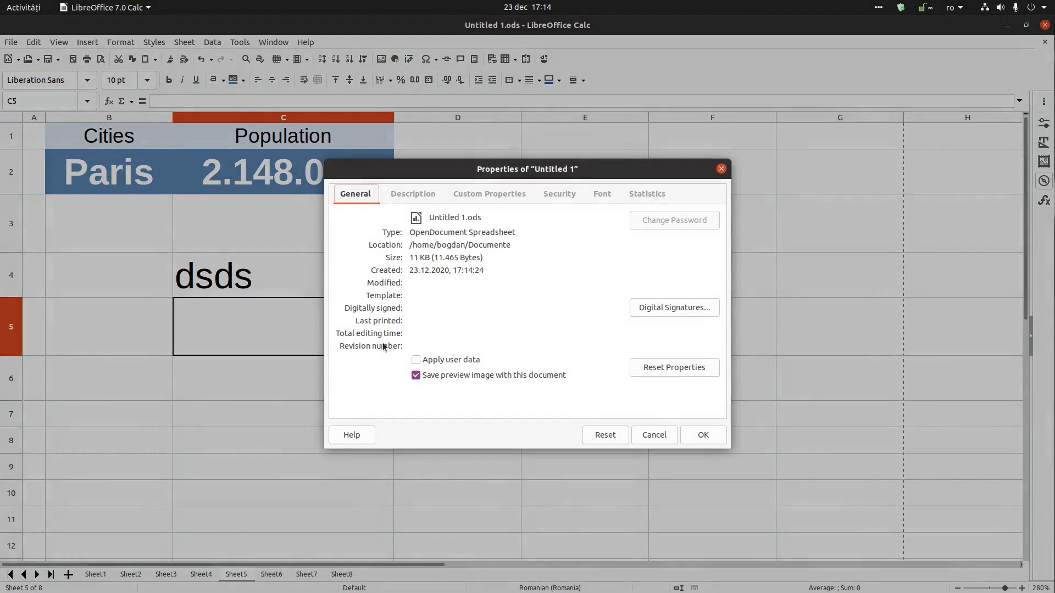
click(486, 269)
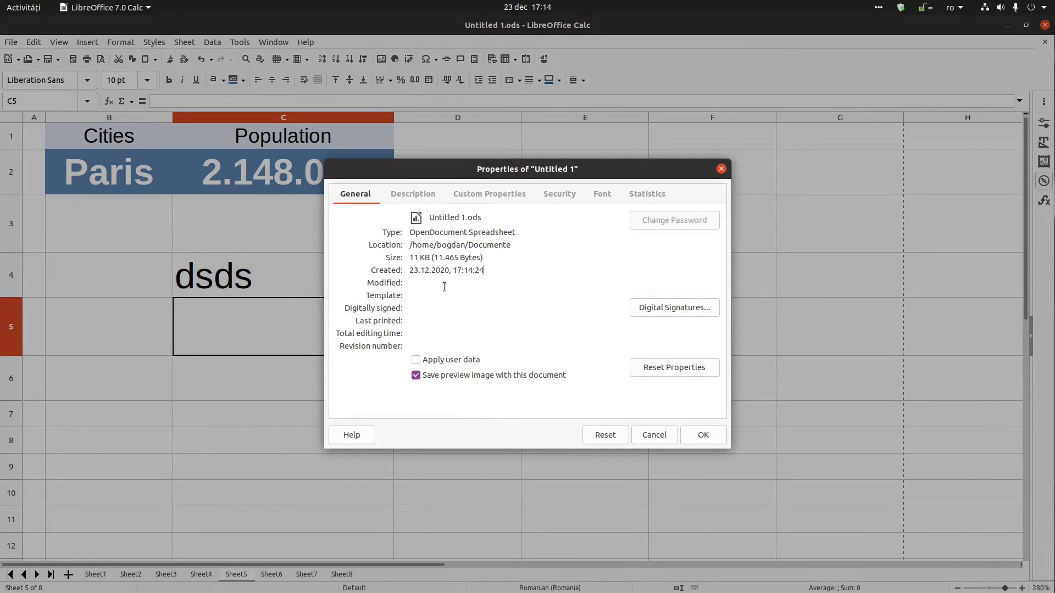
click(440, 359)
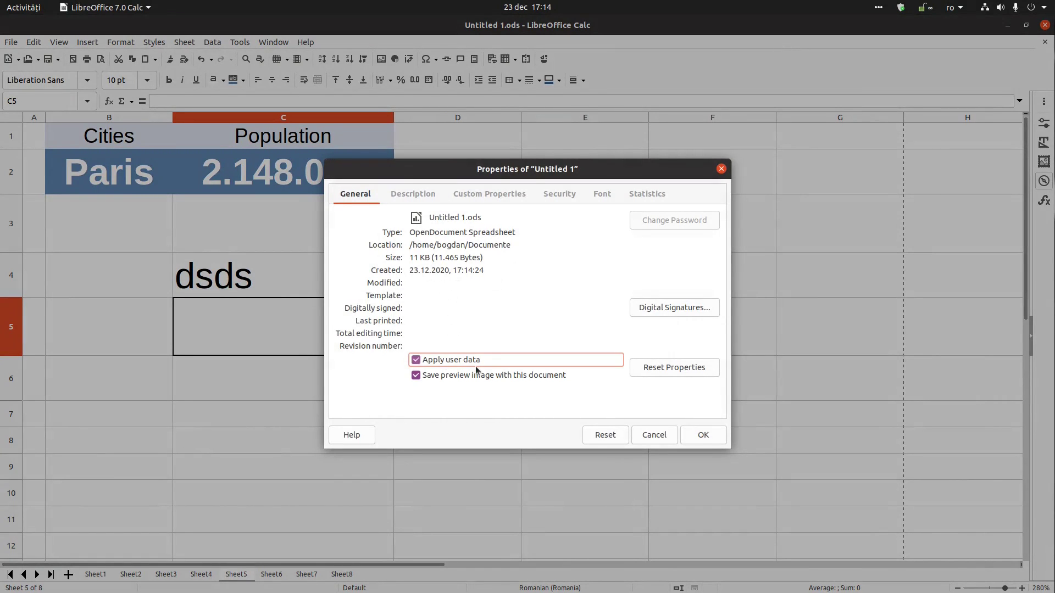
click(702, 435)
text(dssd)
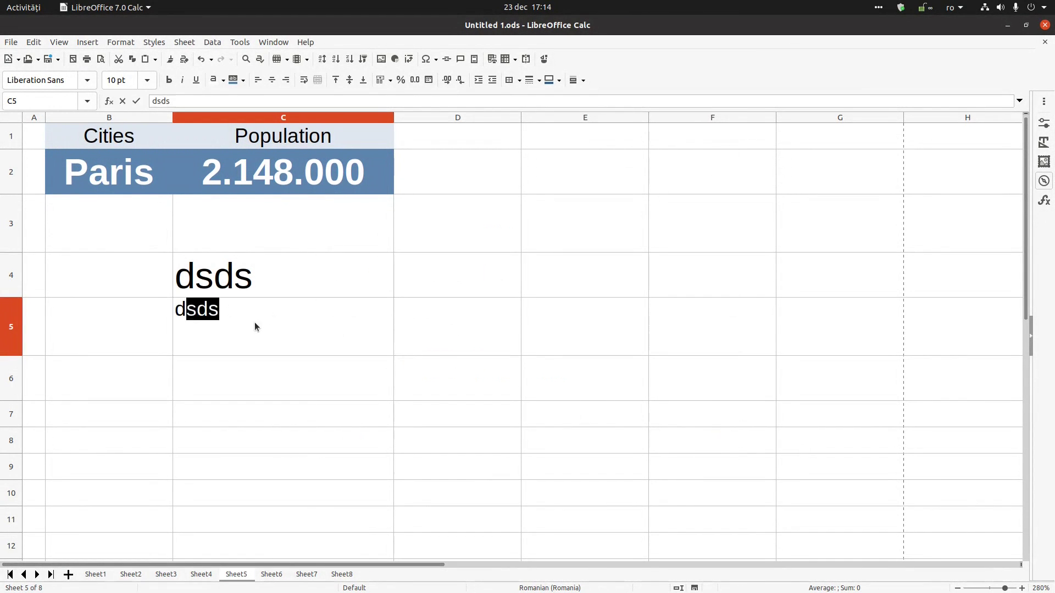
click(11, 43)
Reopen the properties to check revision 2, toggle Apply user data off and on, then view Description
click(23, 346)
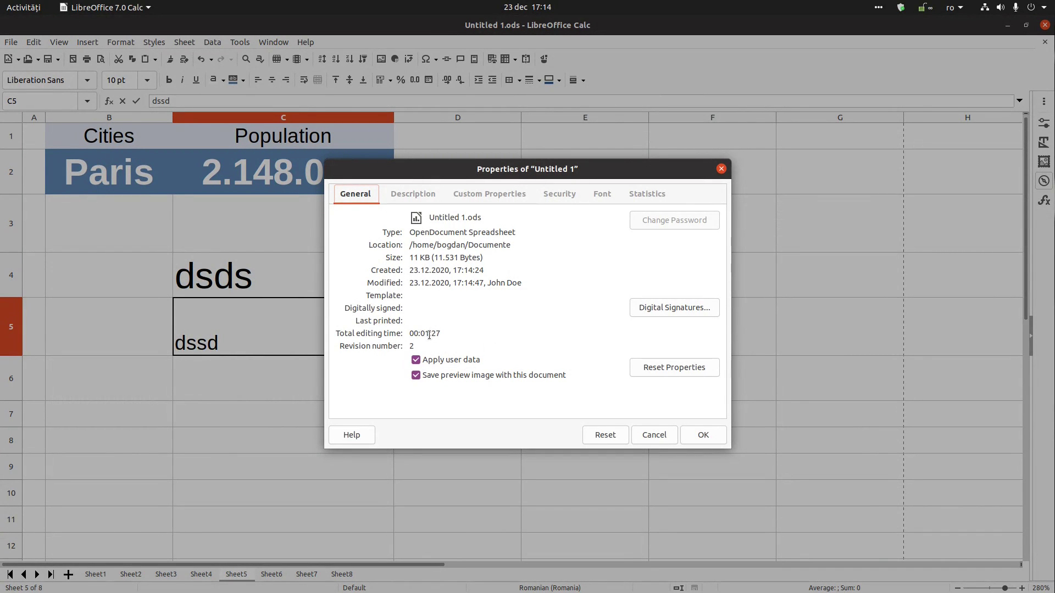
double_click(412, 346)
click(461, 360)
click(461, 359)
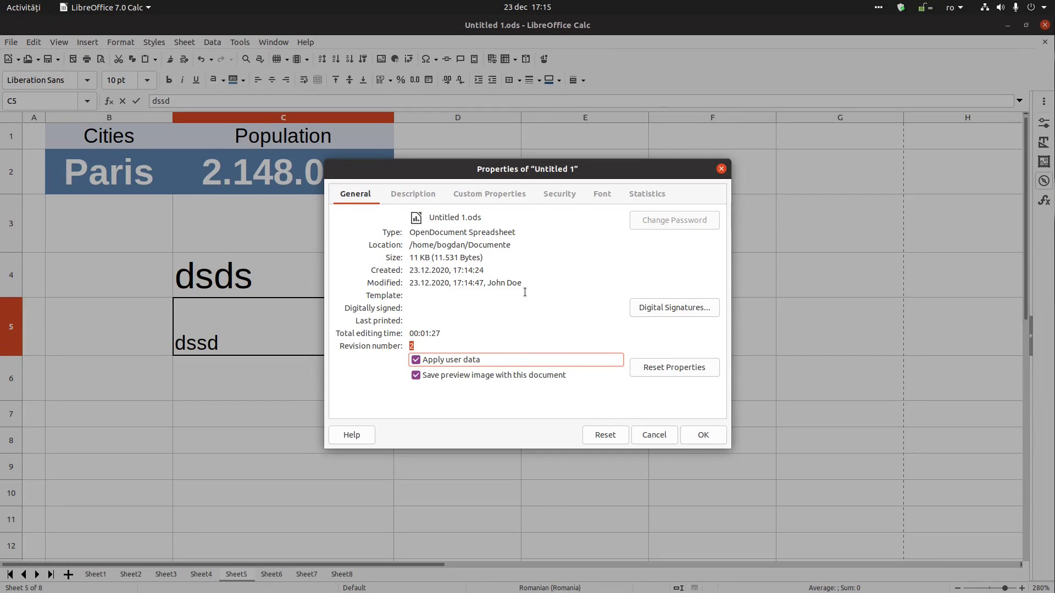
mouse_move(1, 81)
click(423, 193)
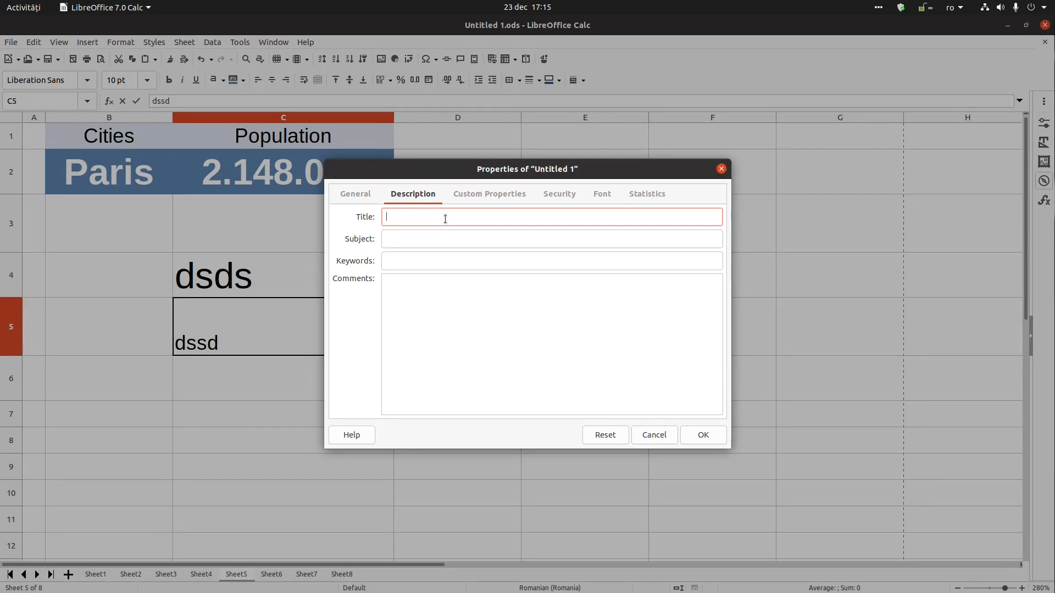
Enter the title 'My new project' and the subject 'Cities'
text(My new project)
key(Tab)
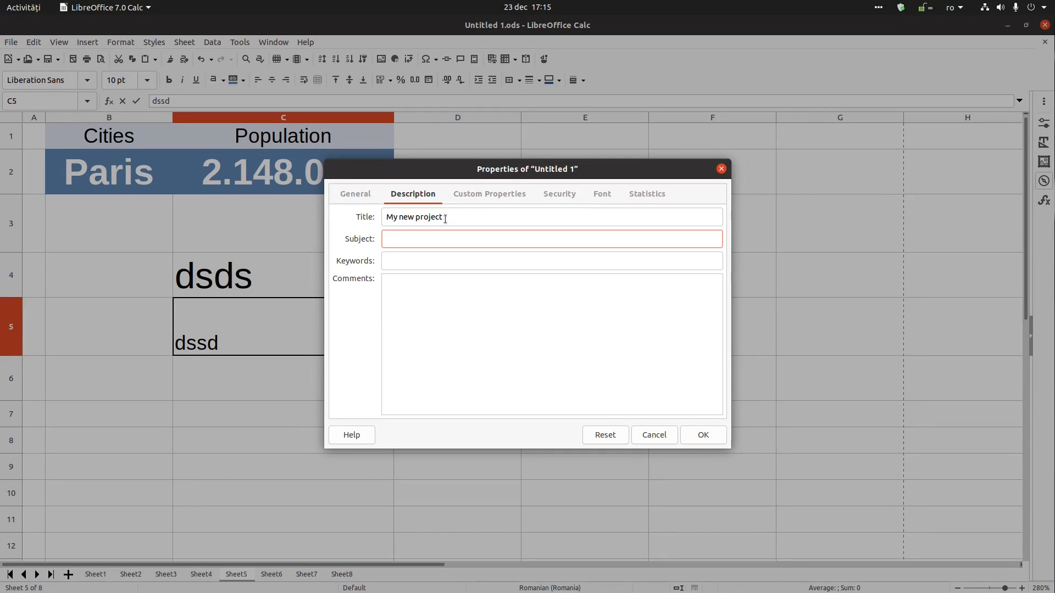
text(cities)
key(BackSpace)
key(BackSpace)
key(BackSpace)
key(BackSpace)
key(BackSpace)
key(BackSpace)
text(Cities)
key(Tab)
Add keywords 'cities, world, 2020' and the comment 'I have to finish this project', then confirm
text(cities, world,)
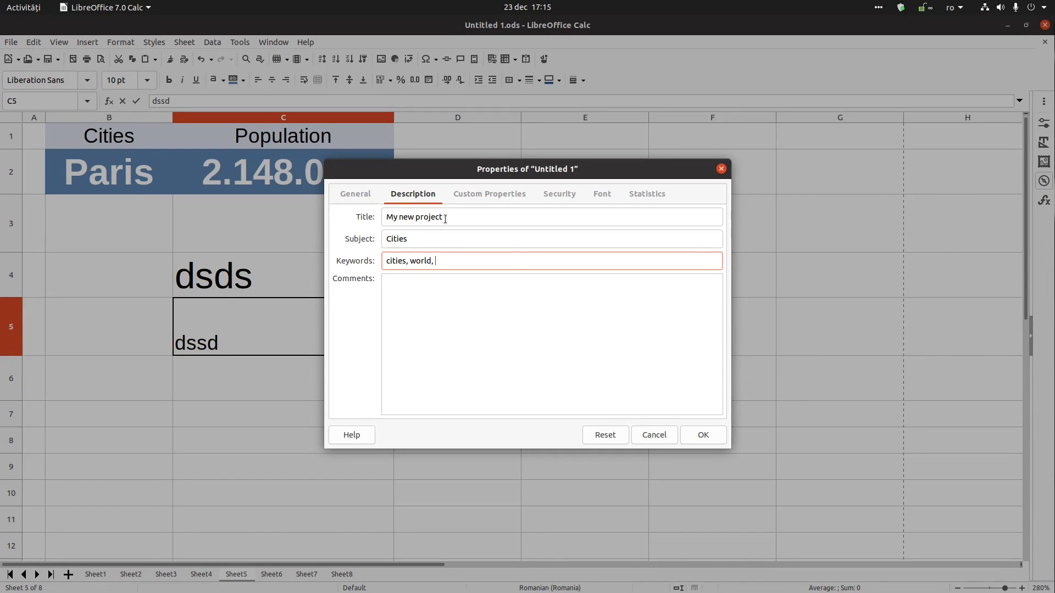
text( 2020)
key(Tab)
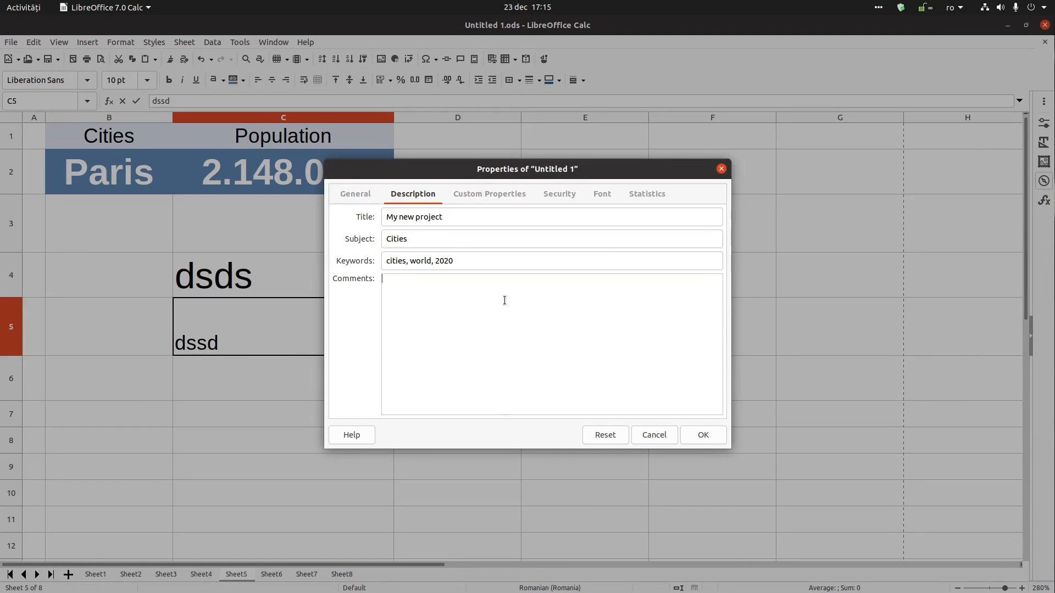
text(I have to finish this project)
click(707, 436)
In Options > User Data, set a new first name, clear the last name, and enable Use data for document properties
click(466, 266)
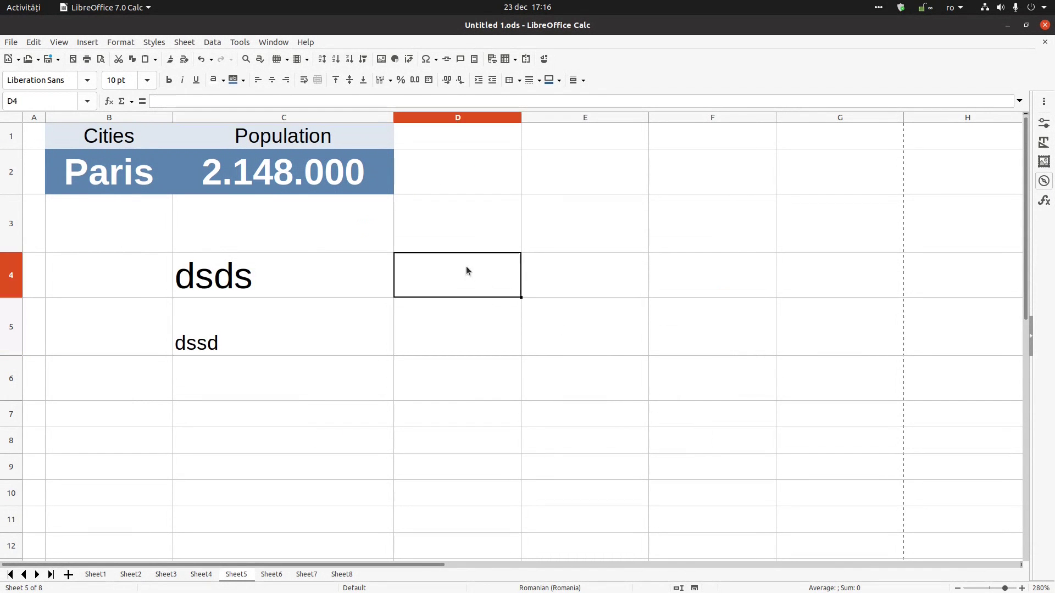
click(240, 42)
click(285, 332)
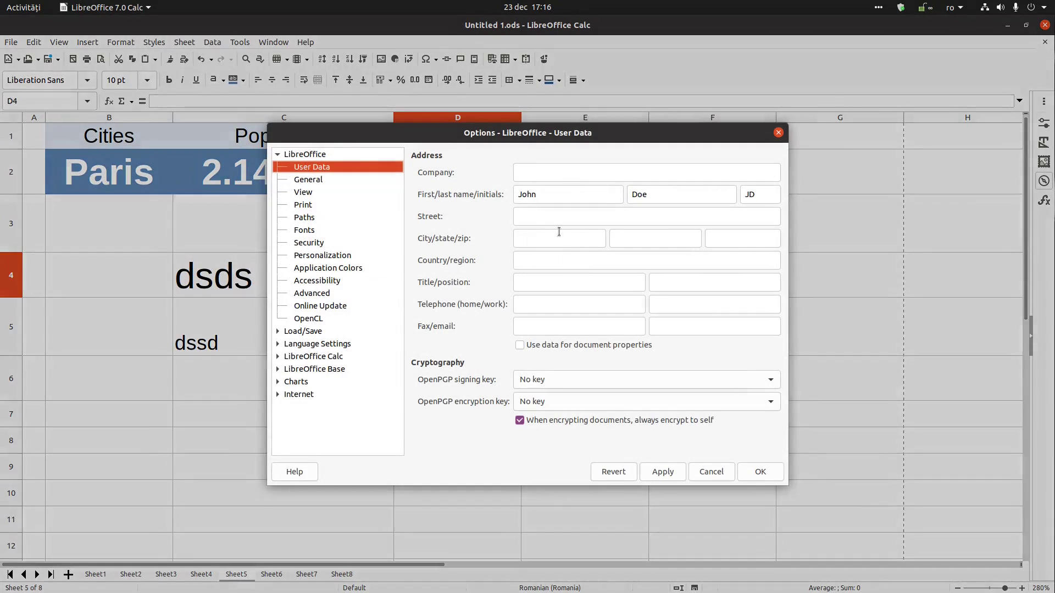
double_click(551, 194)
text(Bogdan)
key(Tab)
key(BackSpace)
click(558, 344)
click(664, 472)
click(757, 471)
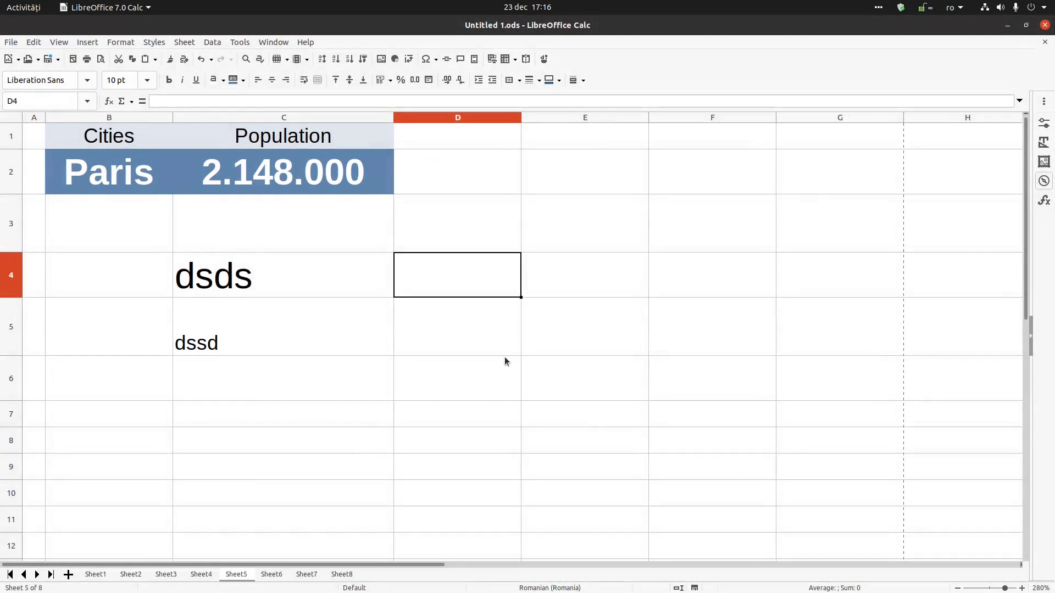
click(11, 42)
Extend the document's Subject in Properties to read 'Cities of the world'
click(49, 349)
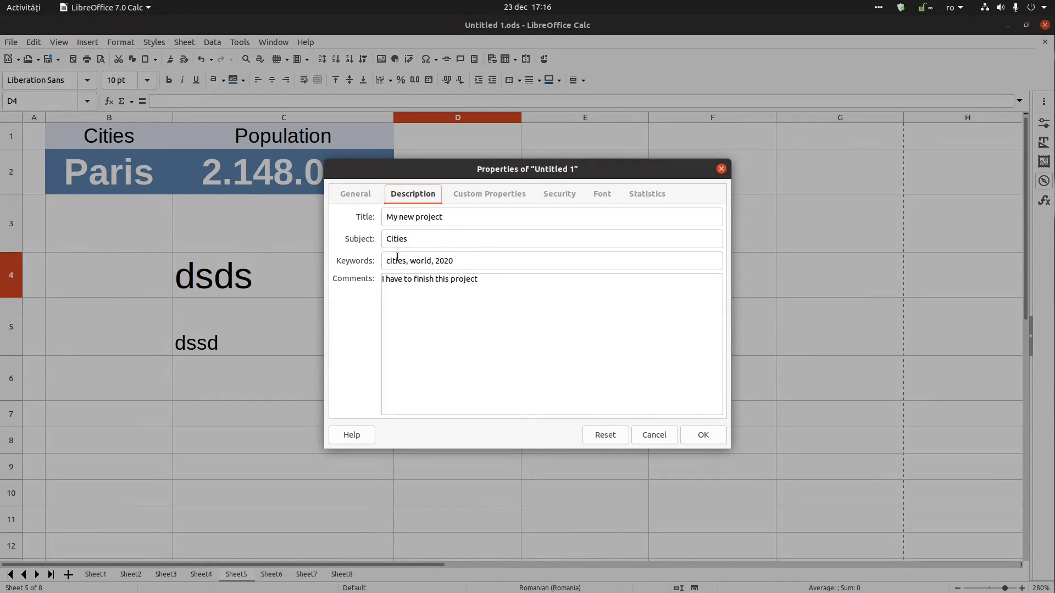
click(416, 241)
text(f)
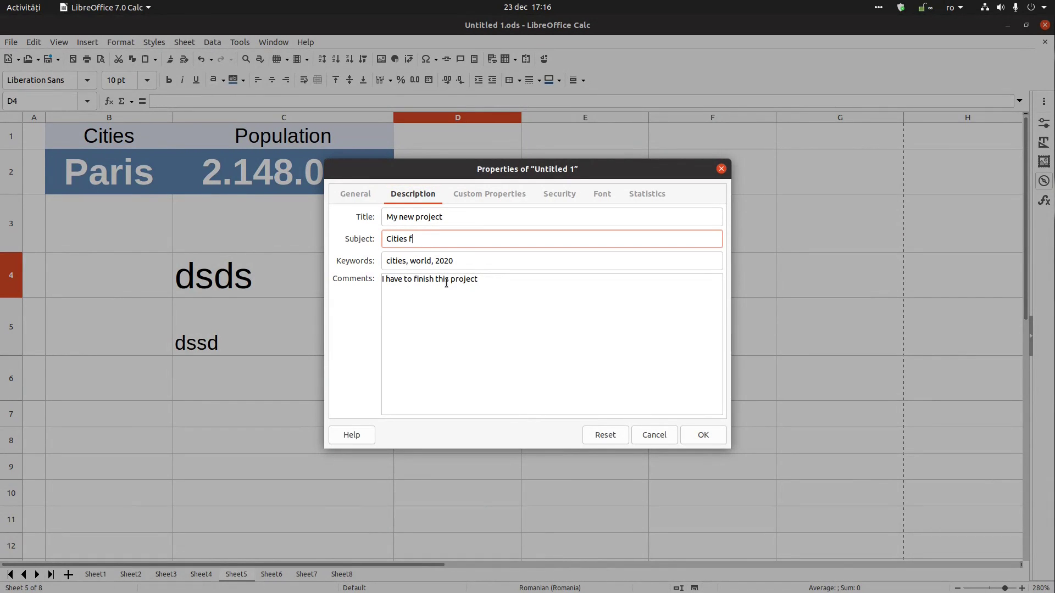
key(BackSpace)
text(of the world)
click(415, 281)
Confirm the properties, then reopen them to see revision 3 on the General page
click(369, 196)
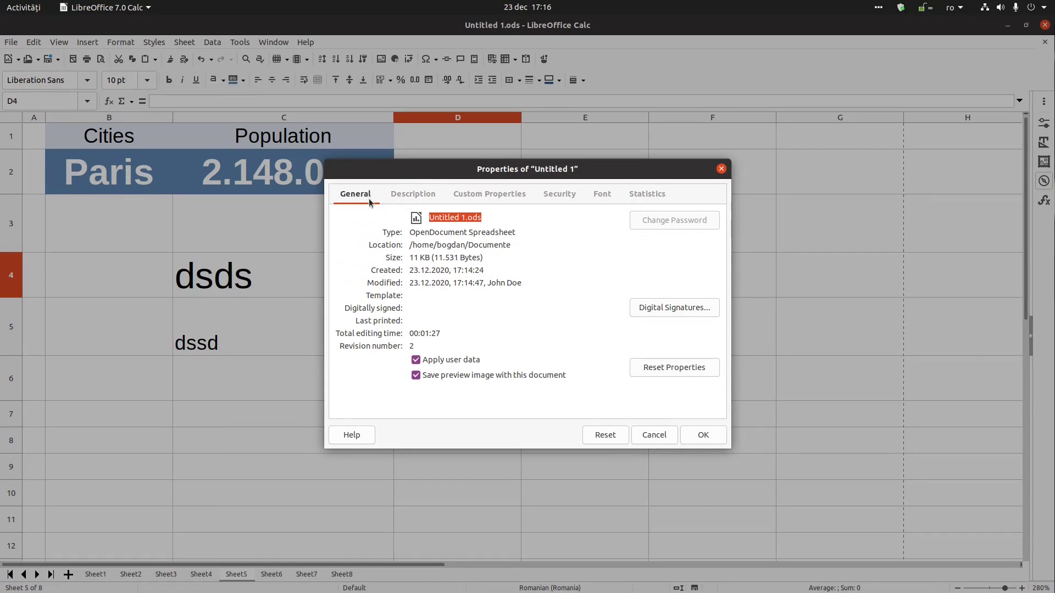
click(702, 436)
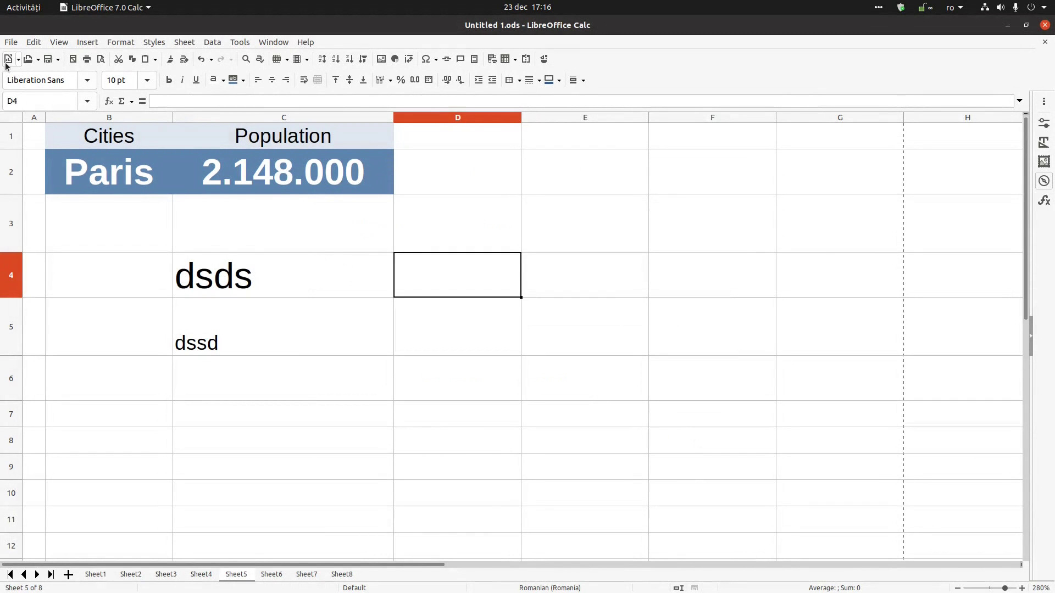
click(11, 42)
click(80, 346)
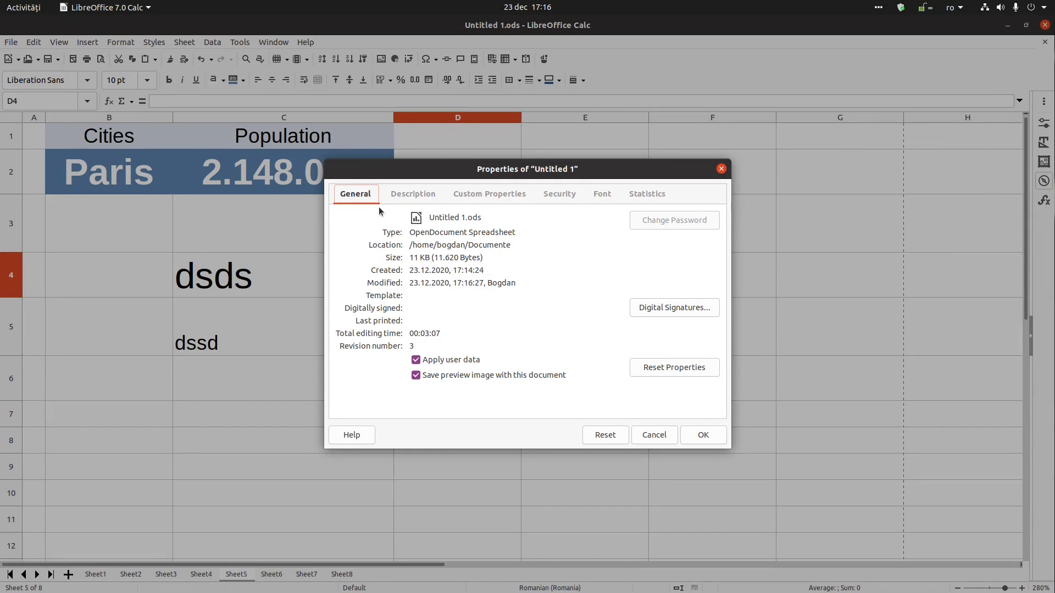
Review the Description and General properties, close them, and show About LibreOffice version 7.0.4.2
click(395, 197)
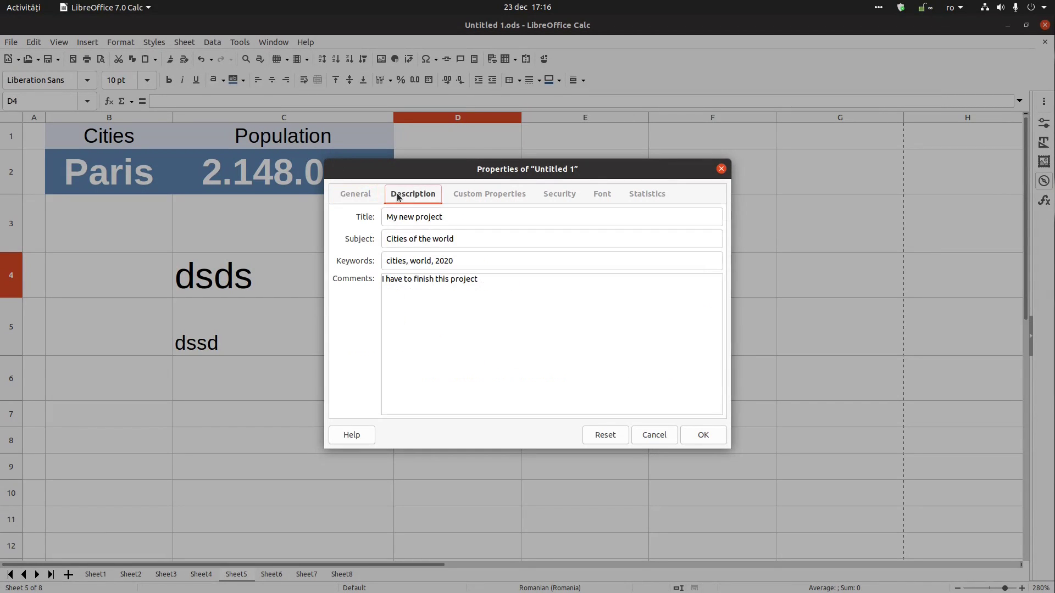
click(362, 197)
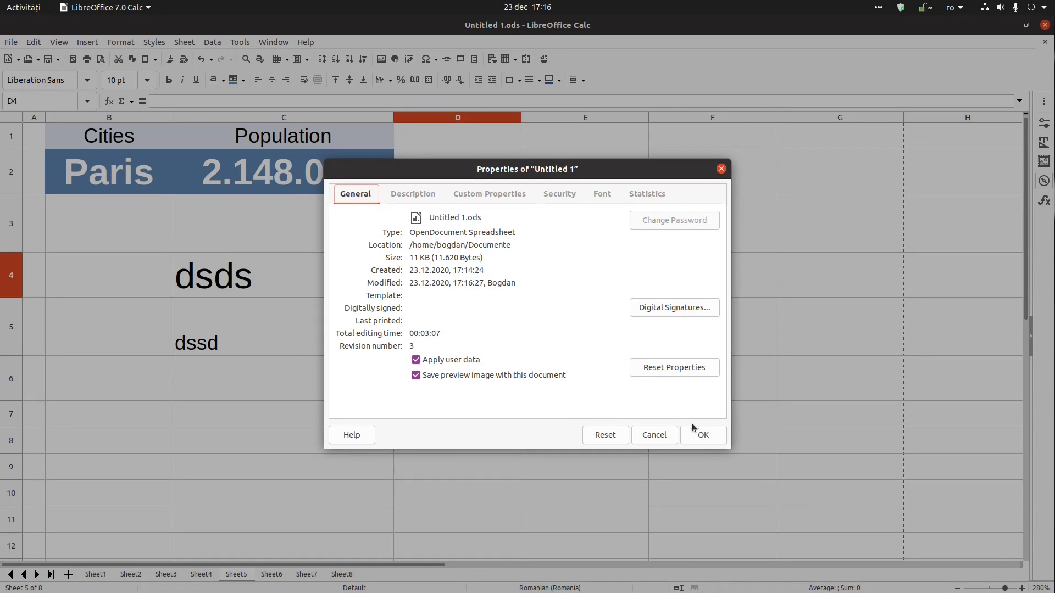
click(701, 435)
click(305, 42)
click(361, 209)
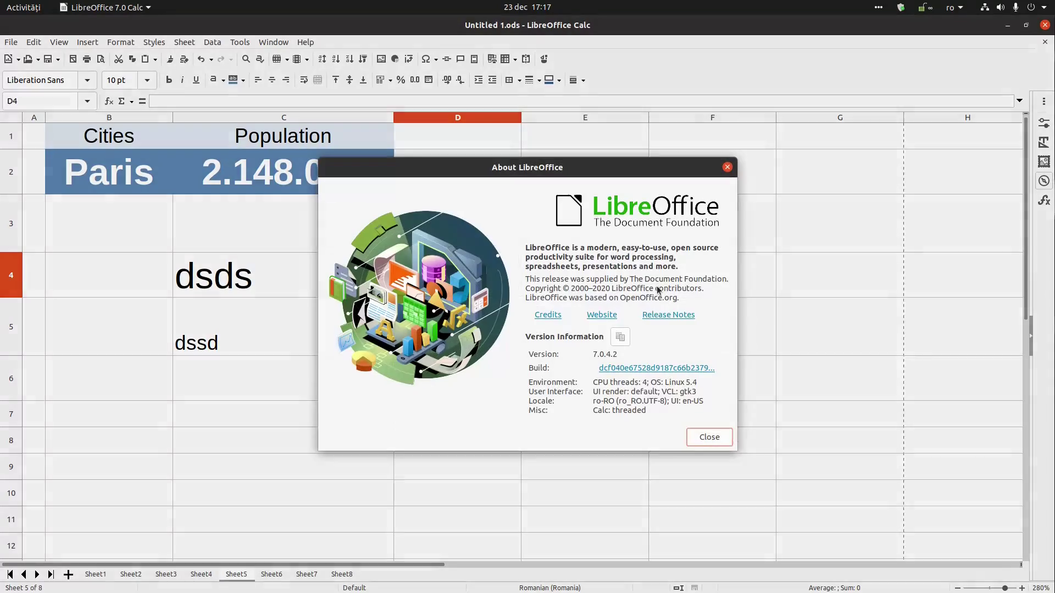